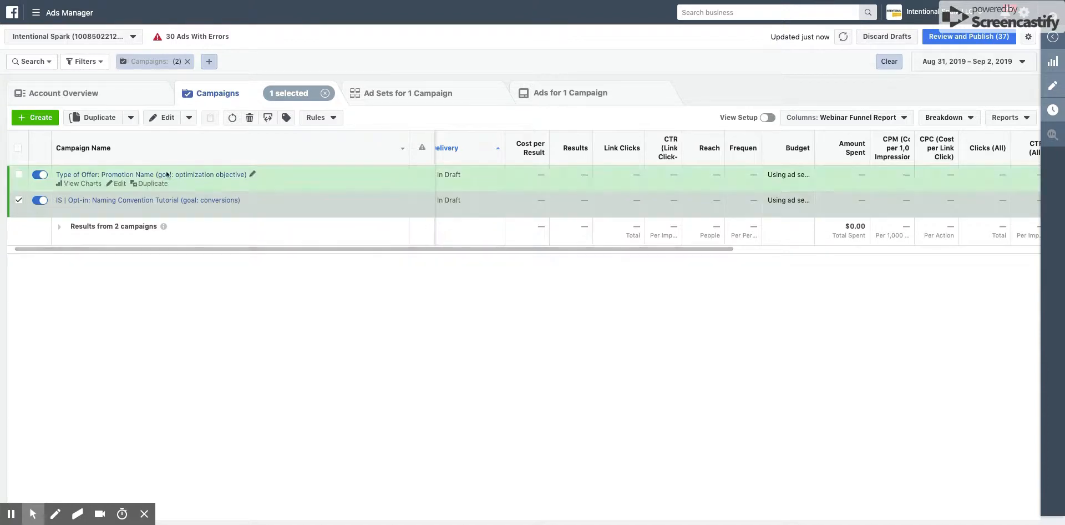
Filter the campaign list to only the campaign "Type of Offer: Promotion Name (goal: optimization objective)"
click(19, 202)
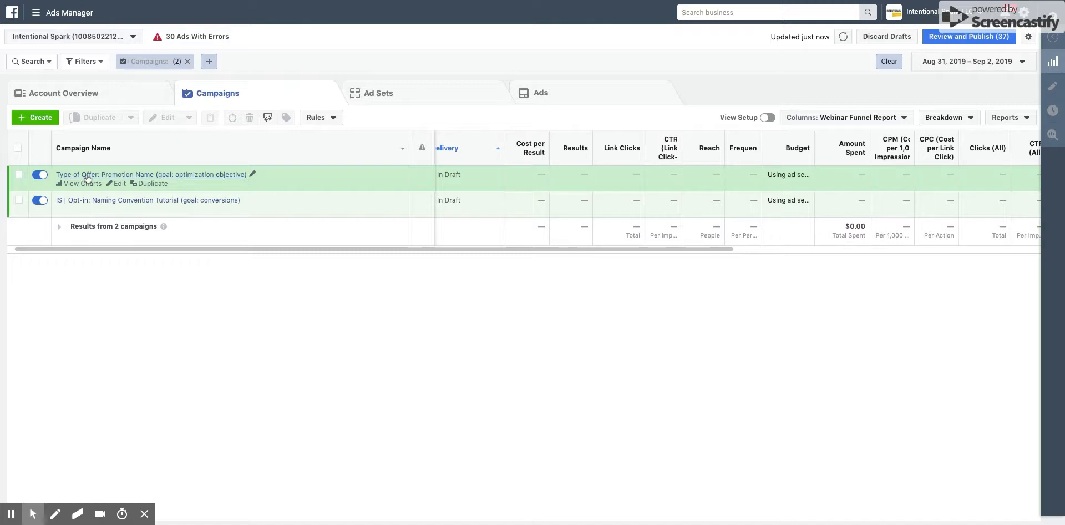
click(20, 176)
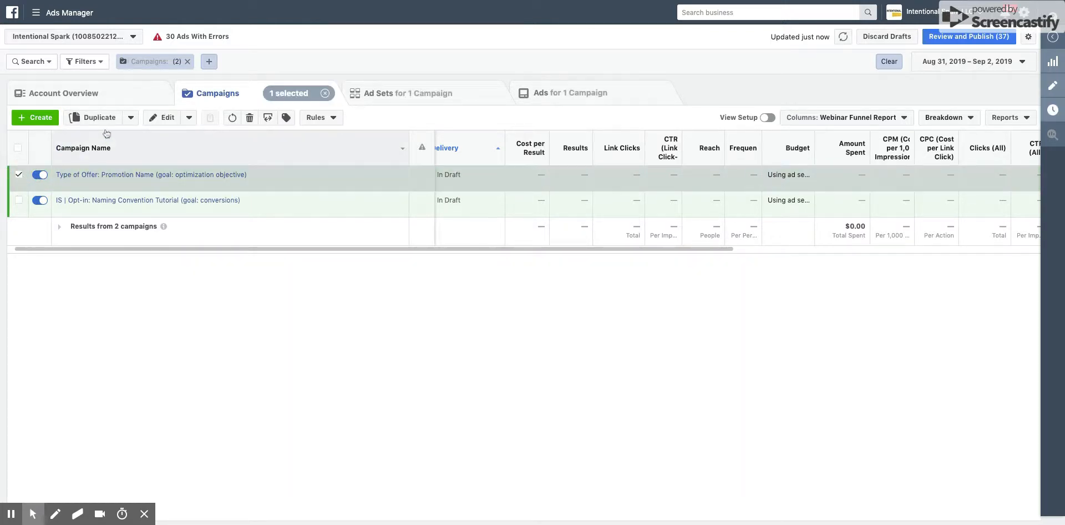
click(101, 67)
click(96, 82)
mouse_move(176, 181)
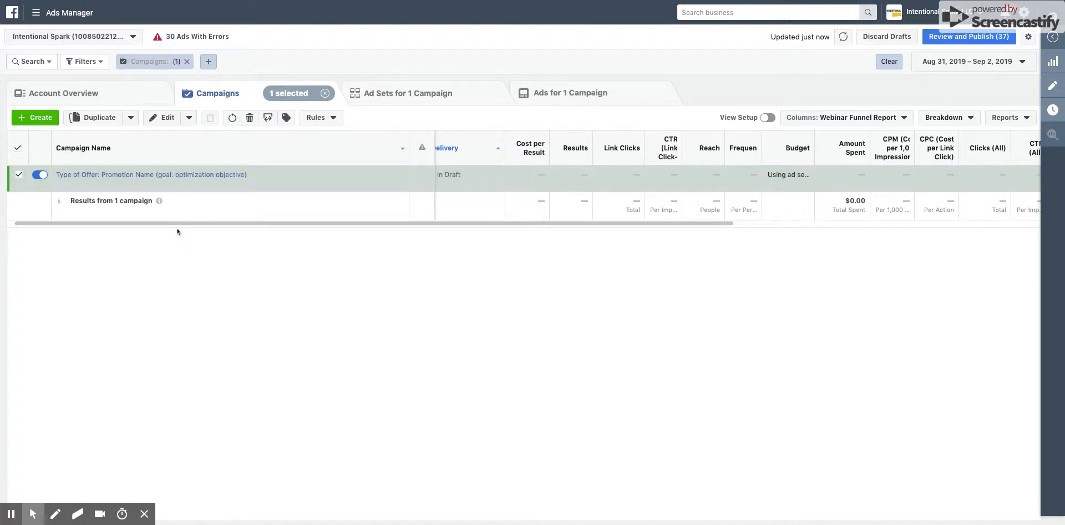
Open the campaign's ad sets and widen the Ad Set Name column until the full ad set name fits
click(204, 178)
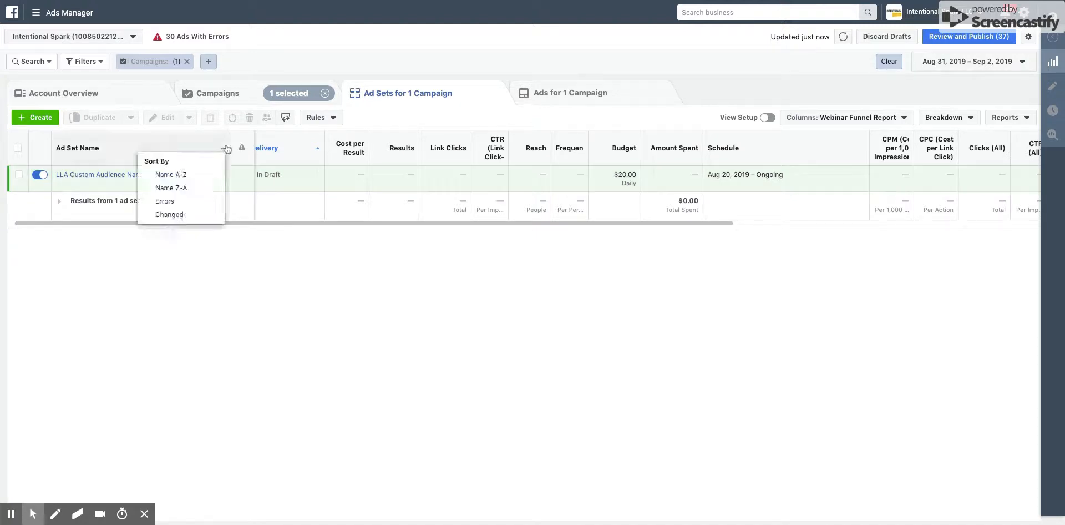
drag(228, 145, 397, 150)
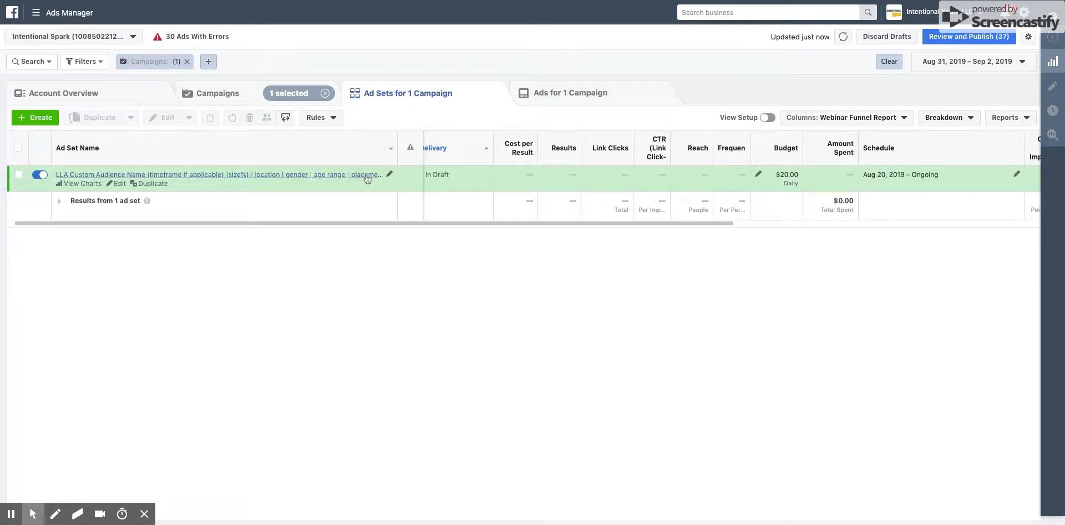
drag(397, 148, 428, 153)
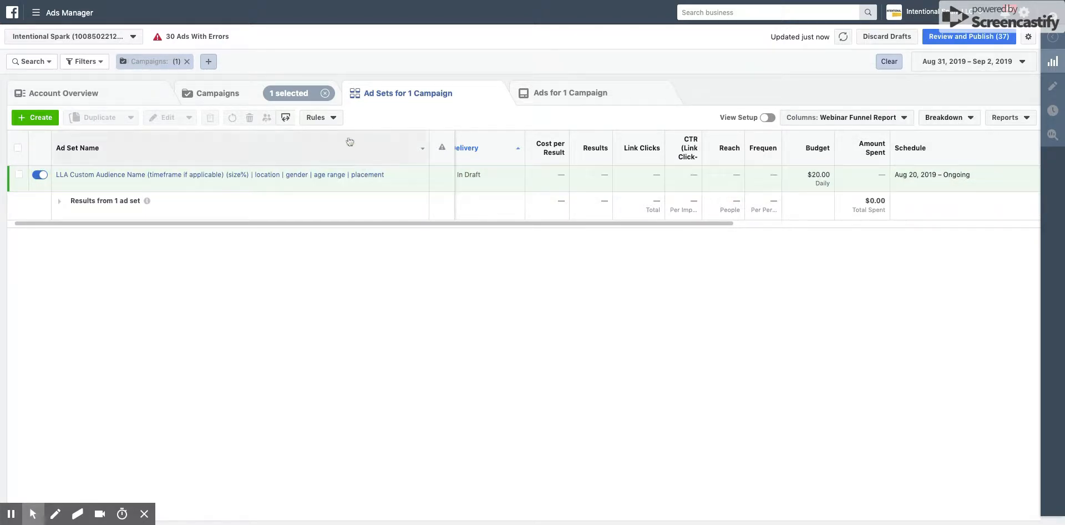
Open the list of ads inside the LLA Custom Audience Name ad set
click(164, 176)
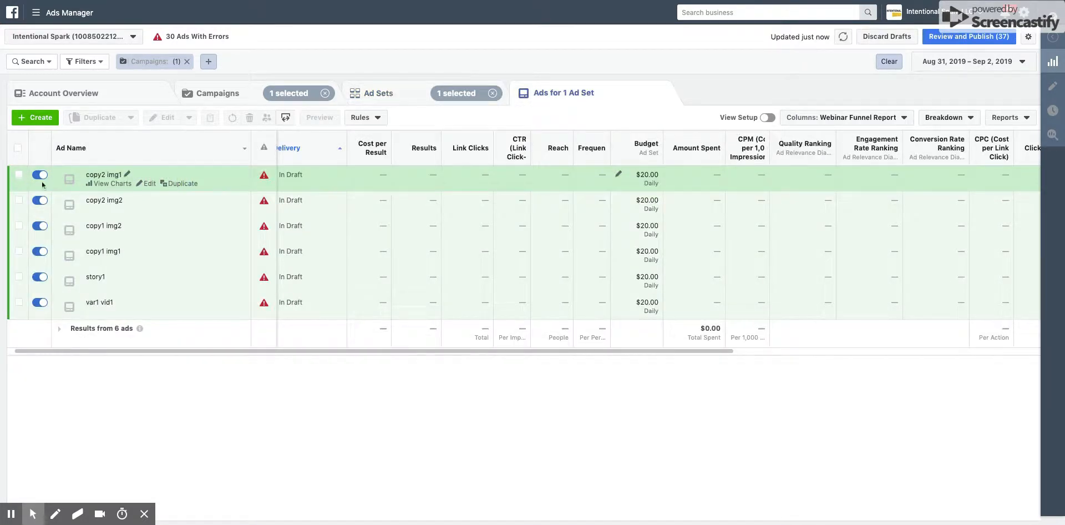
click(19, 175)
click(20, 175)
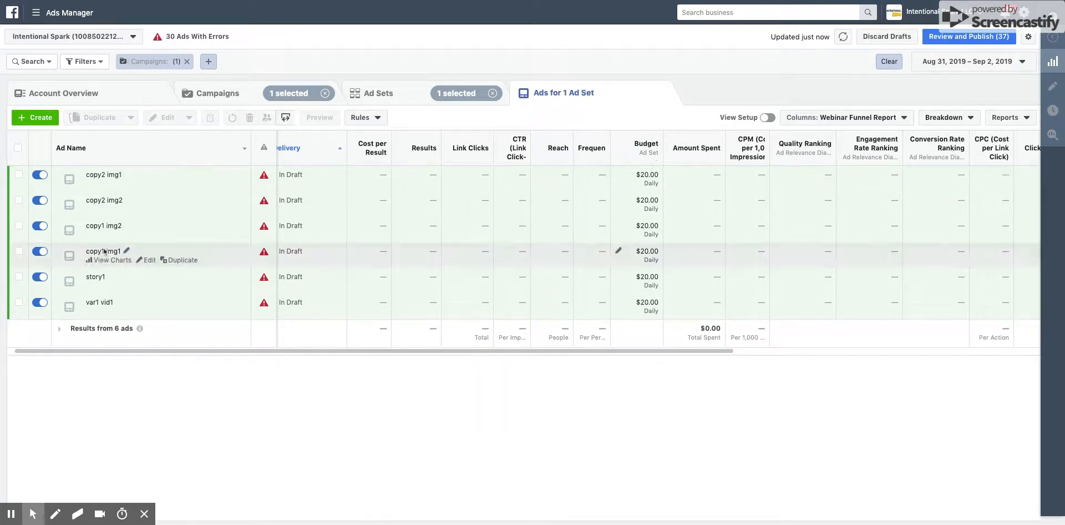
scroll(96, 177, right, 1)
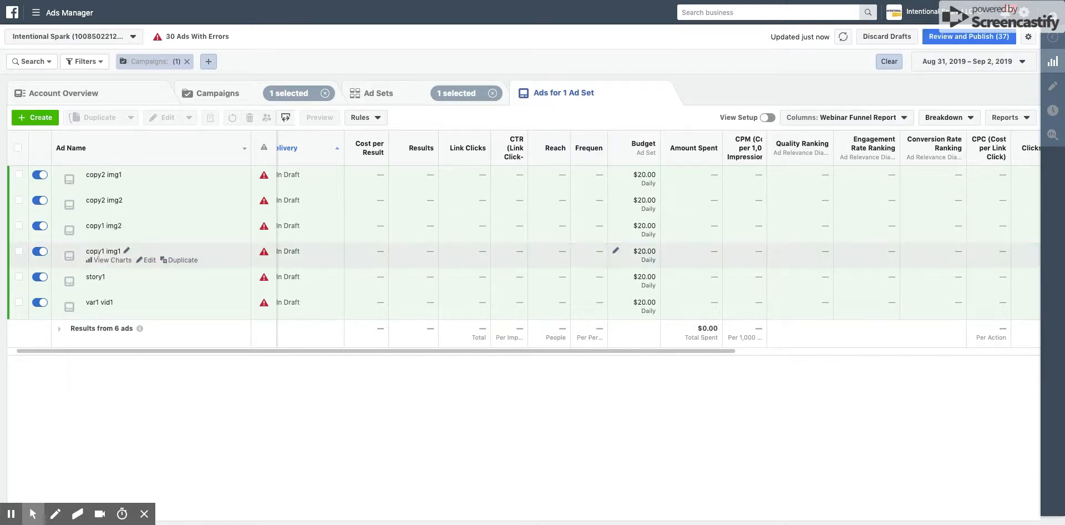
scroll(108, 214, right, 1)
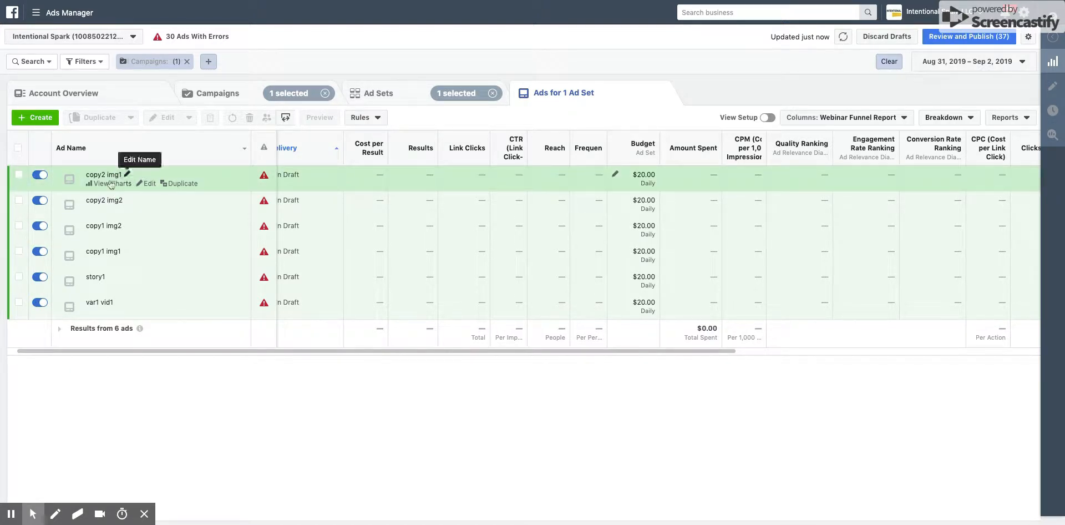
click(152, 177)
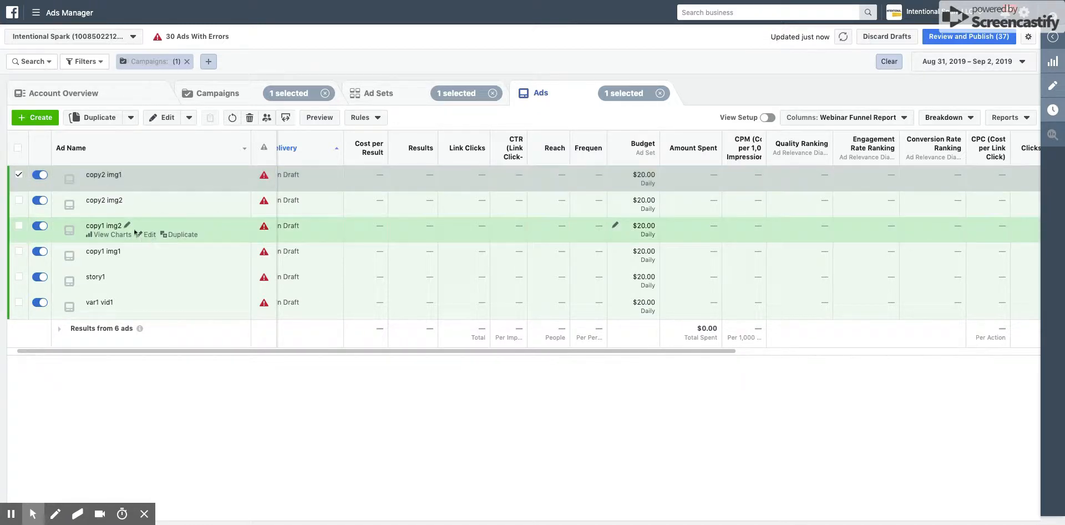
click(143, 203)
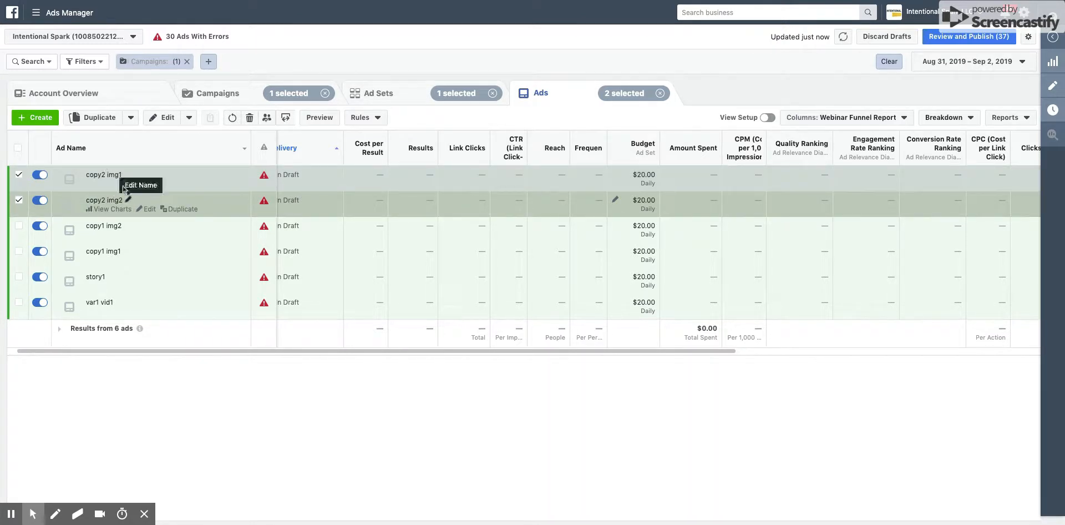
click(19, 201)
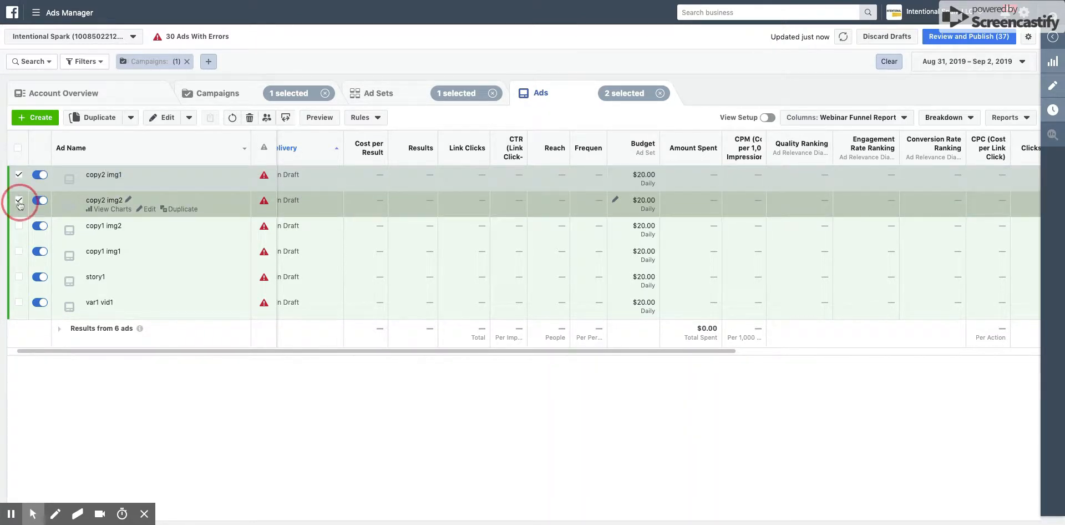
click(19, 176)
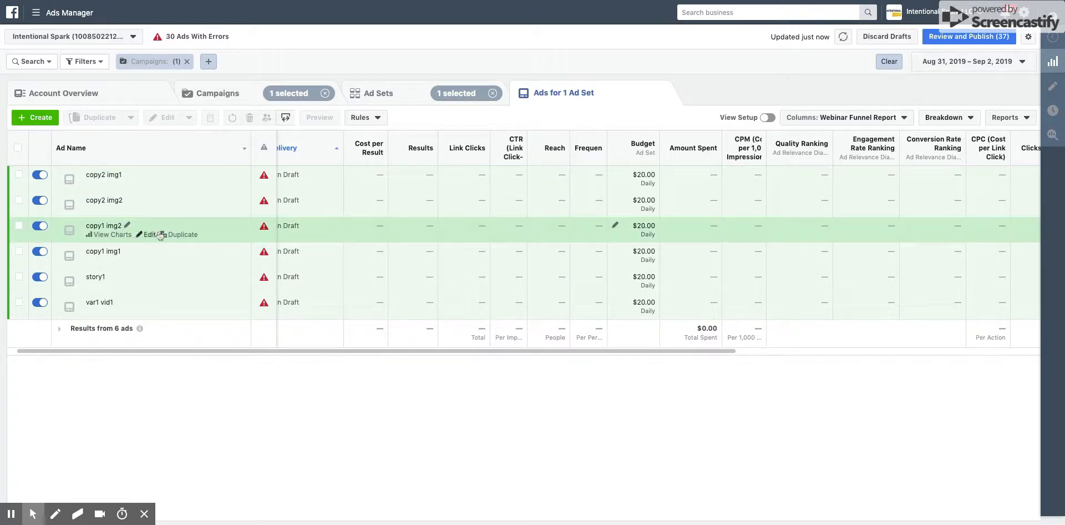
click(363, 98)
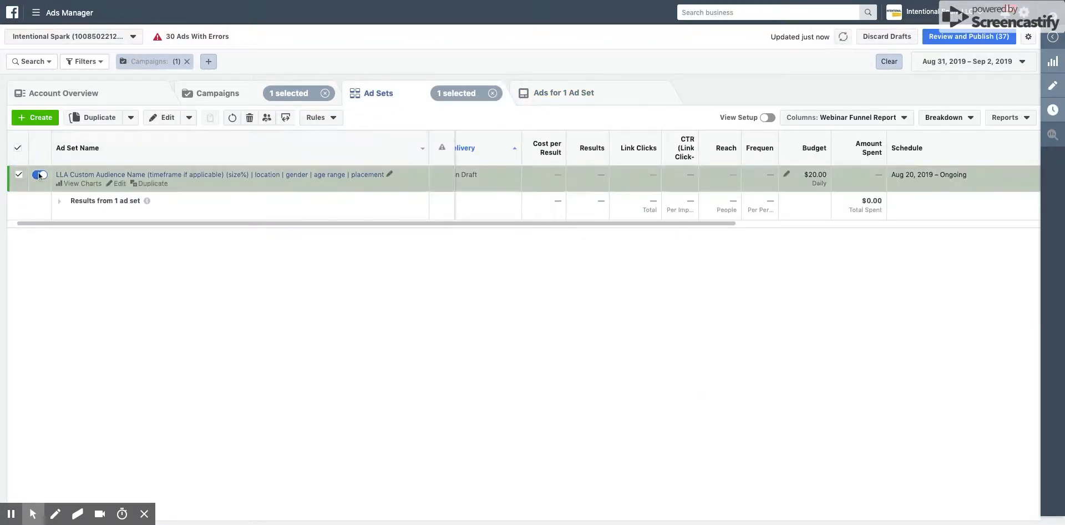
click(531, 92)
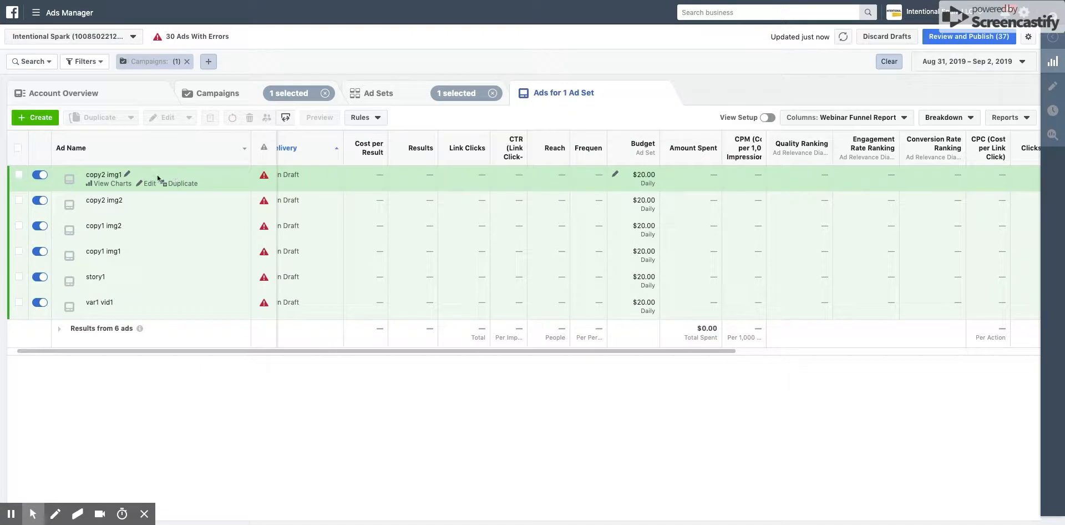
Search the ads for ad names containing "copy2"
click(40, 62)
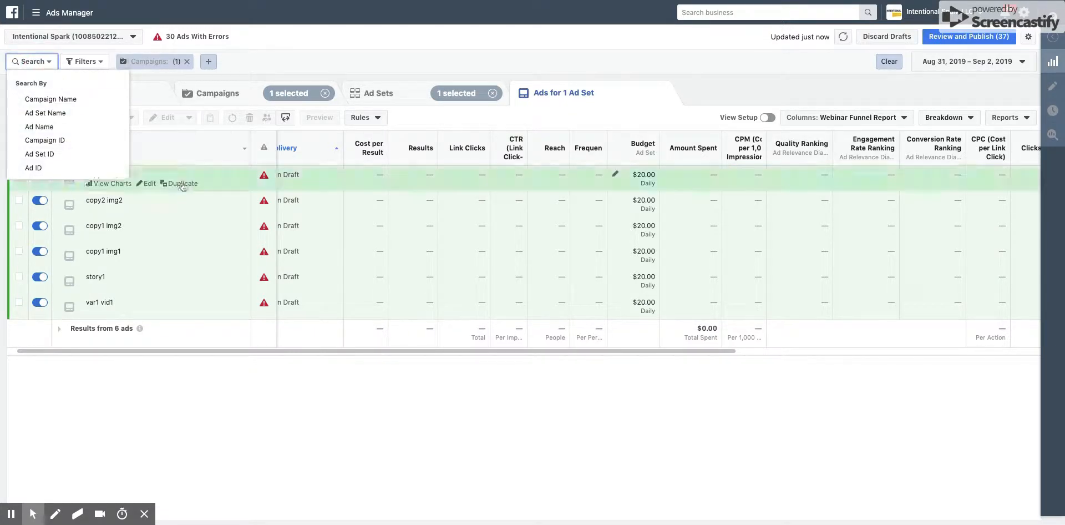
click(66, 127)
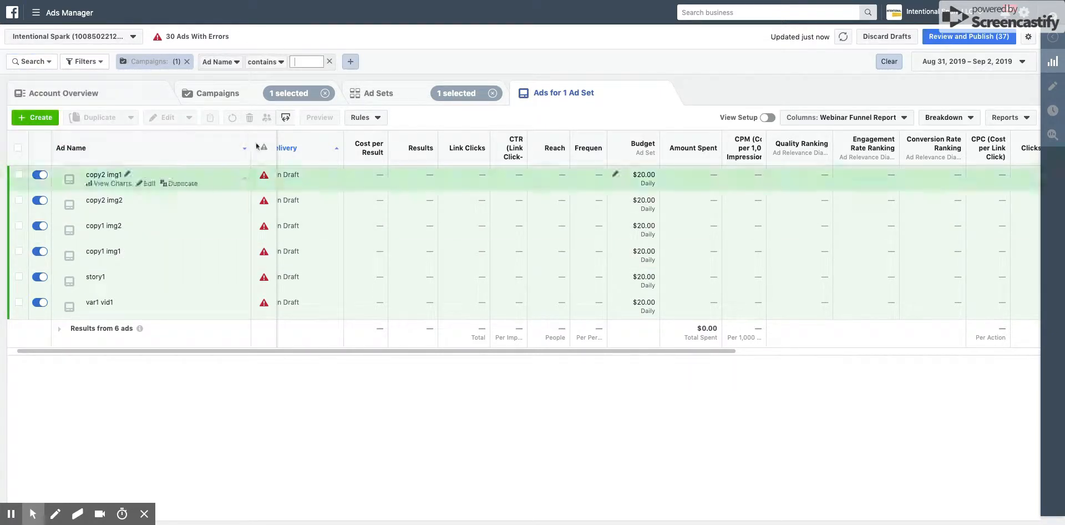
text(copy)
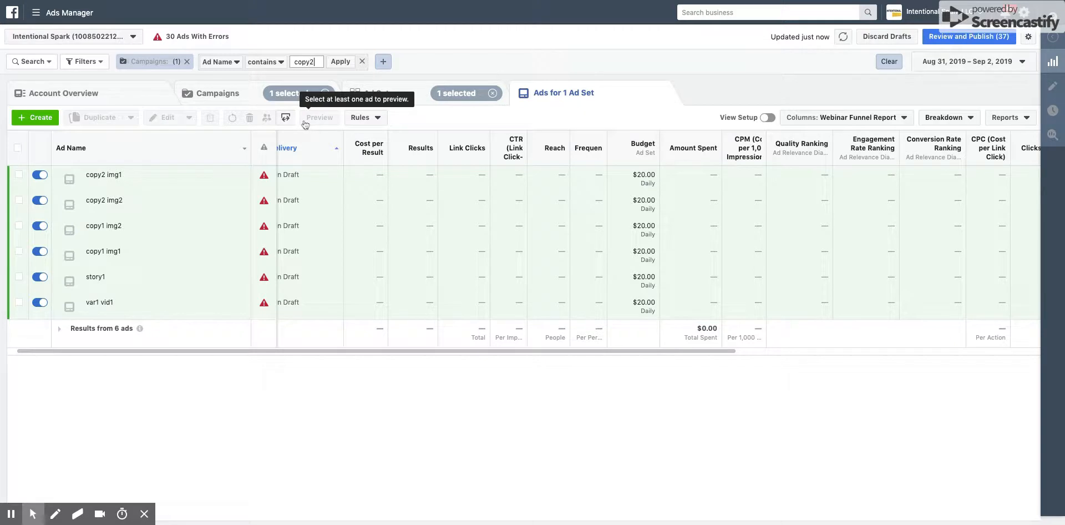
text(2)
key(Return)
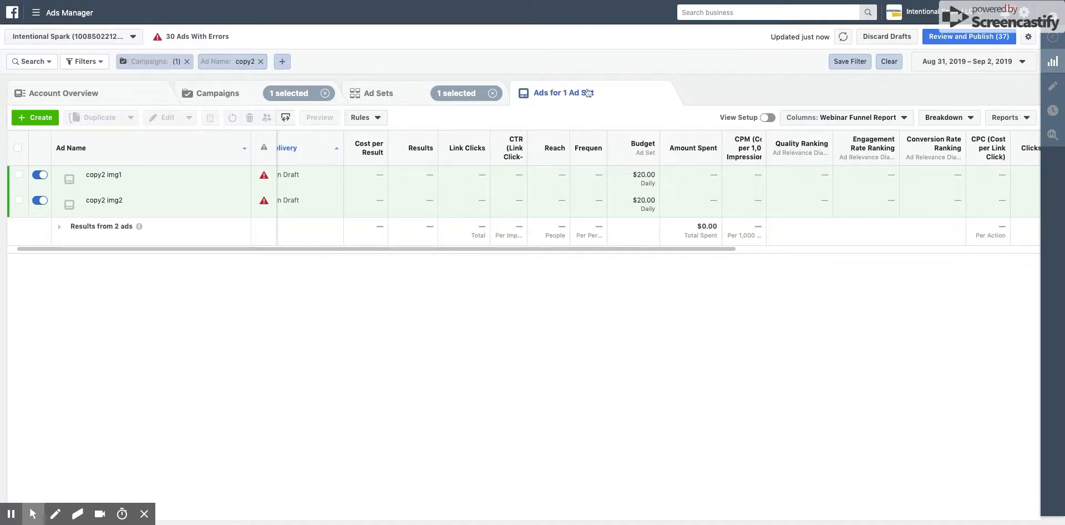
Remove the ad name filter and examine the var1 vid1 ad, leaving no ad selected
click(260, 61)
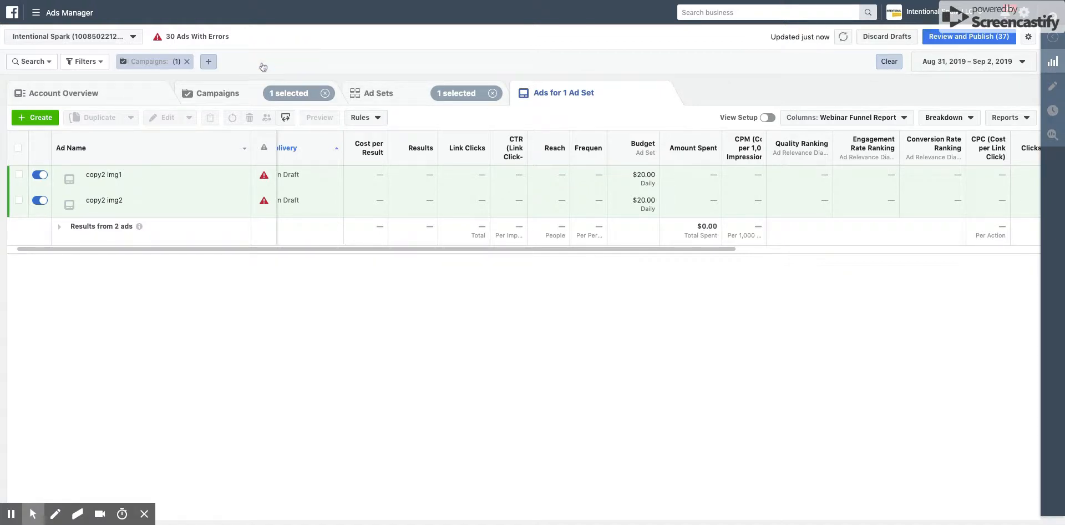
mouse_move(126, 279)
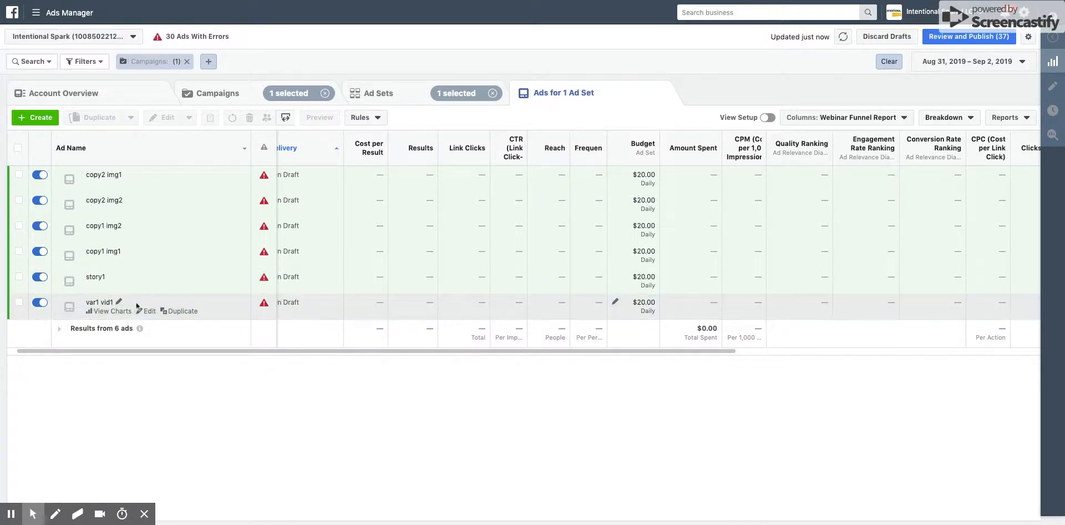
click(137, 306)
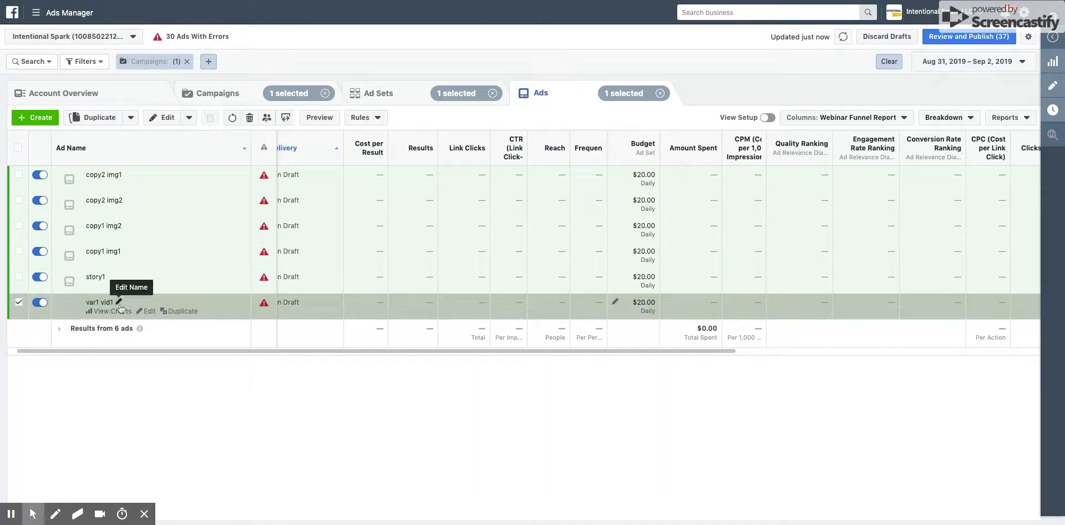
click(19, 303)
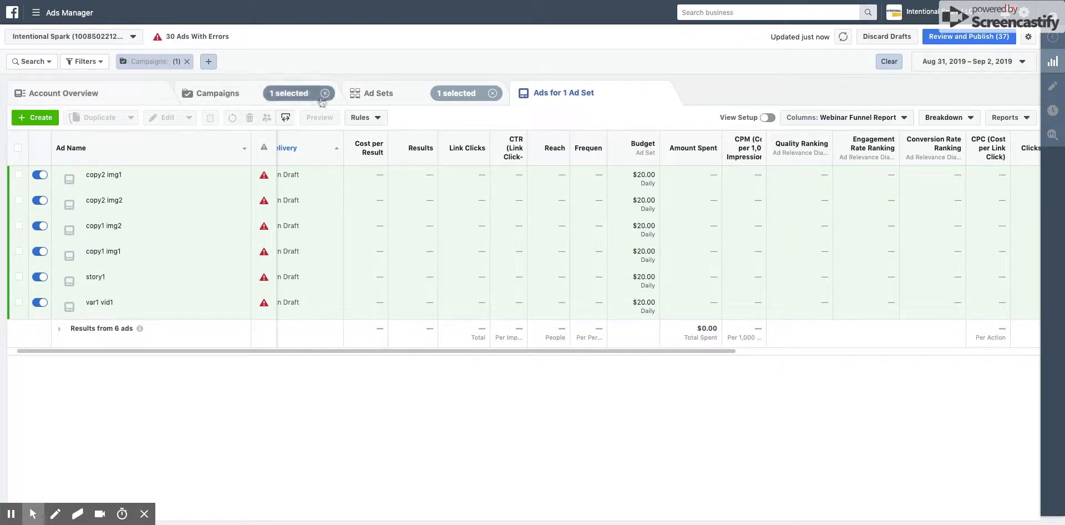
Return to the campaign level and widen the Campaign Name column until the full campaign name fits
click(374, 94)
click(222, 99)
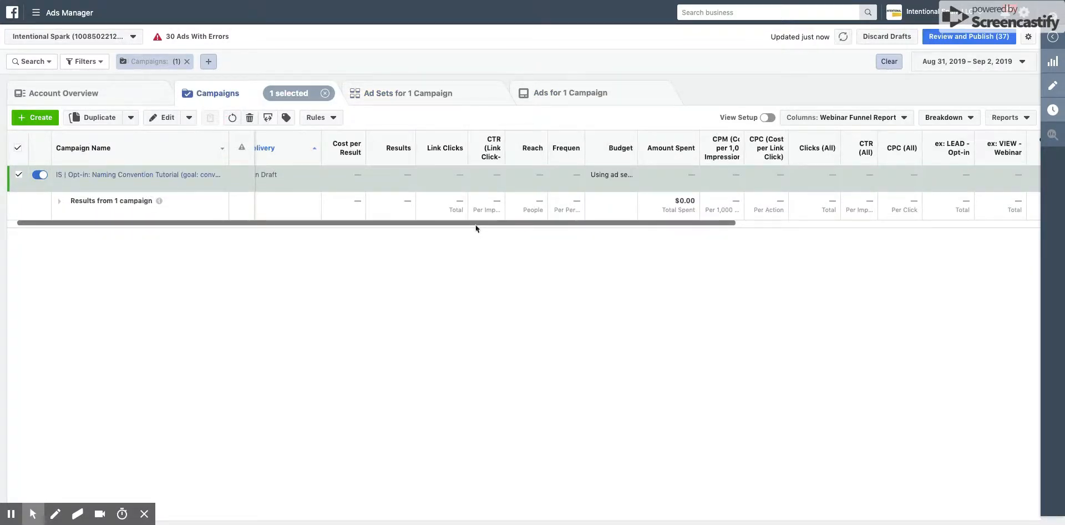
drag(229, 148, 469, 149)
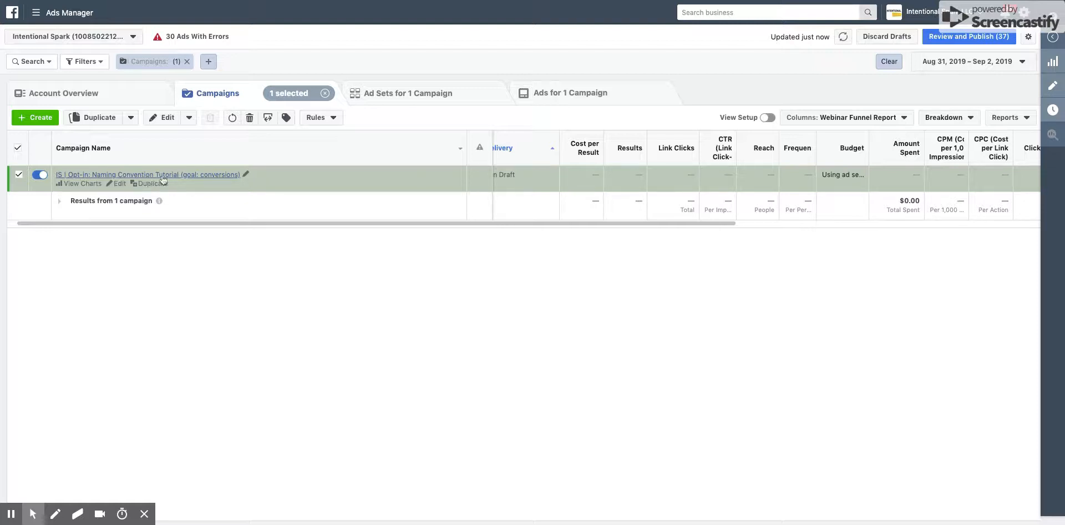
Open the ad sets of the Naming Convention Tutorial campaign and widen the Ad Set Name column to fit their names
click(219, 176)
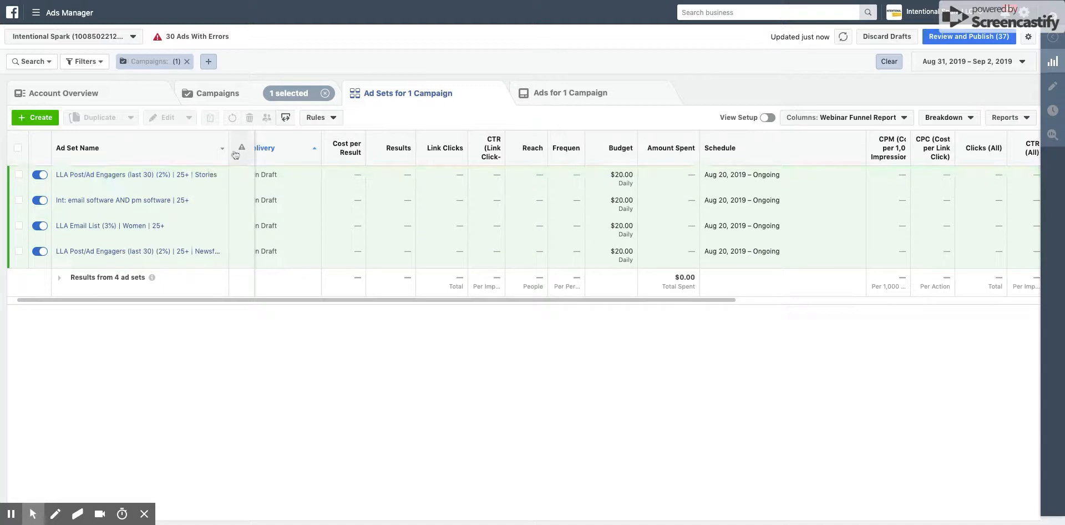
drag(228, 151, 281, 151)
click(275, 148)
mouse_move(157, 183)
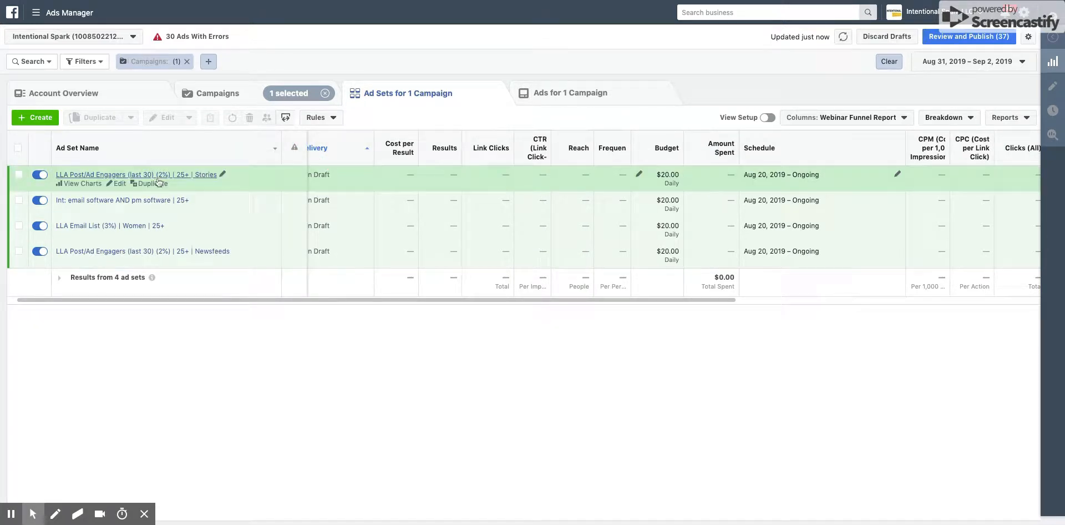
mouse_move(137, 235)
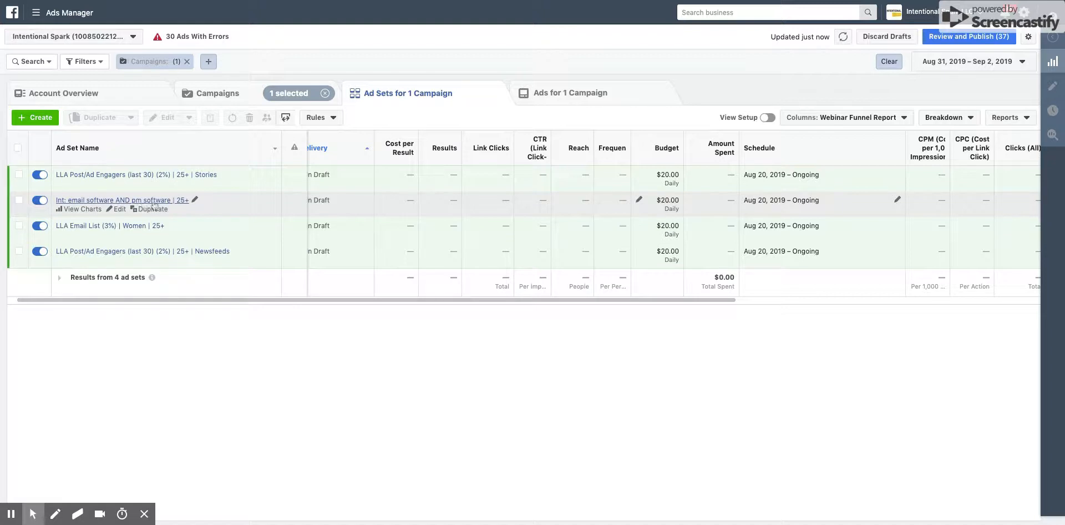
Try replacing AND with LESS in the name of the "Int: email software AND pm software | 25+" ad set
click(119, 210)
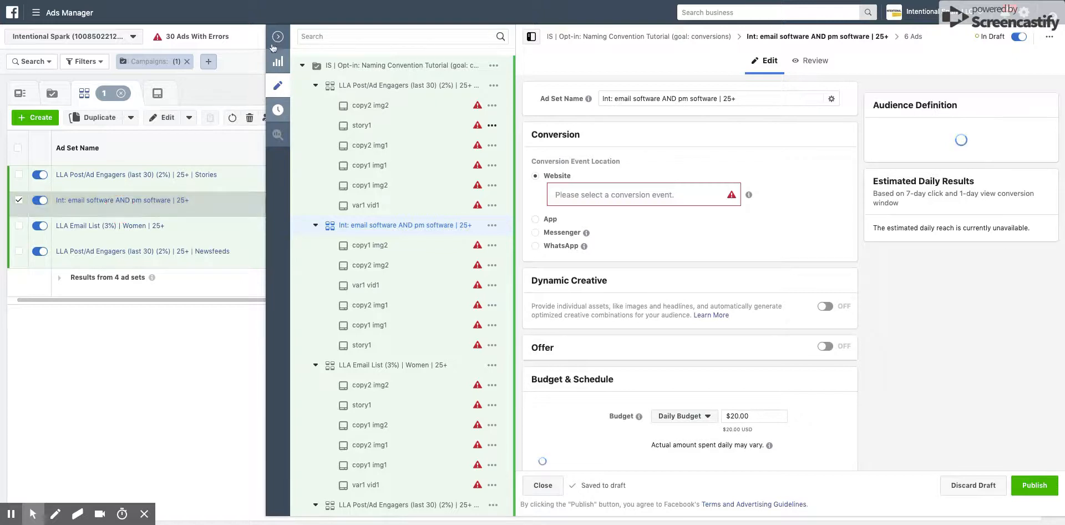
click(191, 204)
click(195, 199)
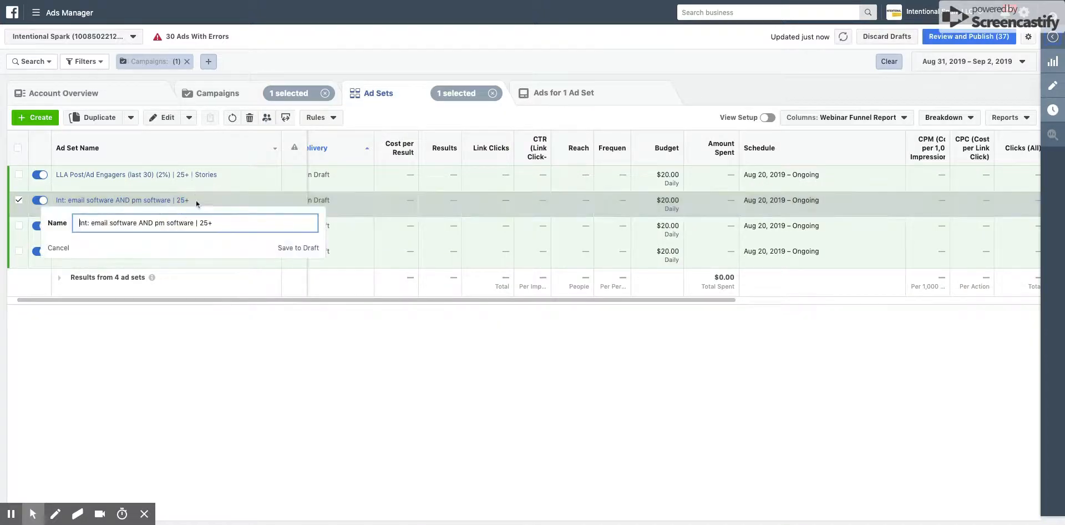
double_click(144, 223)
text(LESS)
key(BackSpace)
key(BackSpace)
key(BackSpace)
key(BackSpace)
Enter AND as the connecting word in the interest ad set's name and save the name to draft
text(PLU)
key(BackSpace)
key(BackSpace)
key(BackSpace)
text(O)
key(BackSpace)
text(AND)
click(234, 247)
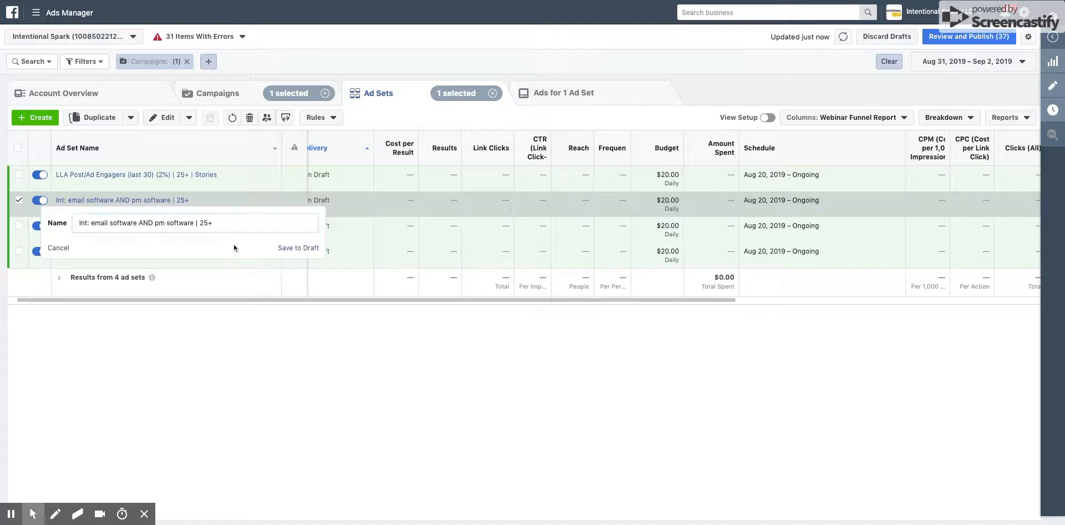
click(299, 249)
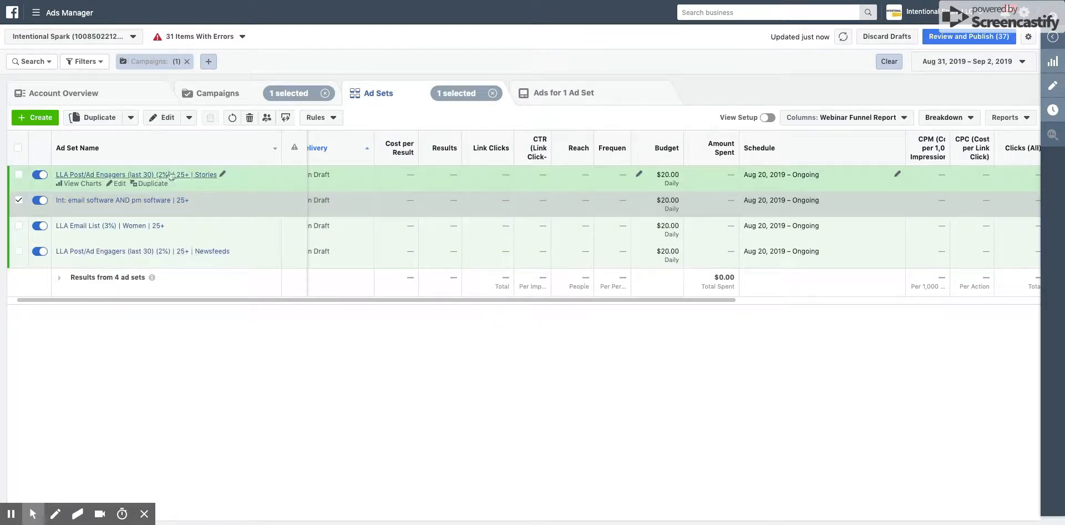
Select only the LLA Post/Ad Engagers ad sets for Stories and Newsfeeds and filter the list by that selection
click(18, 199)
click(20, 175)
click(19, 251)
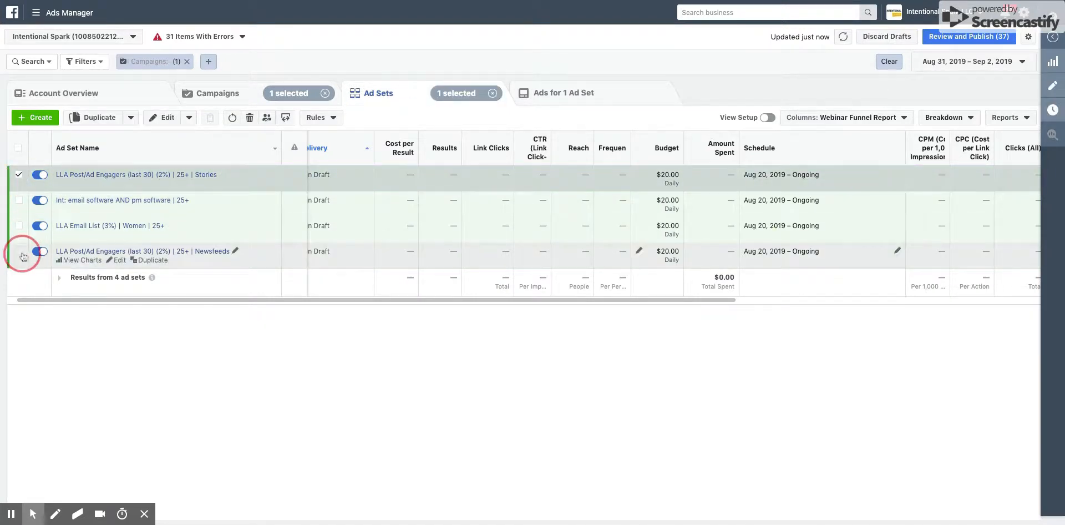
click(83, 61)
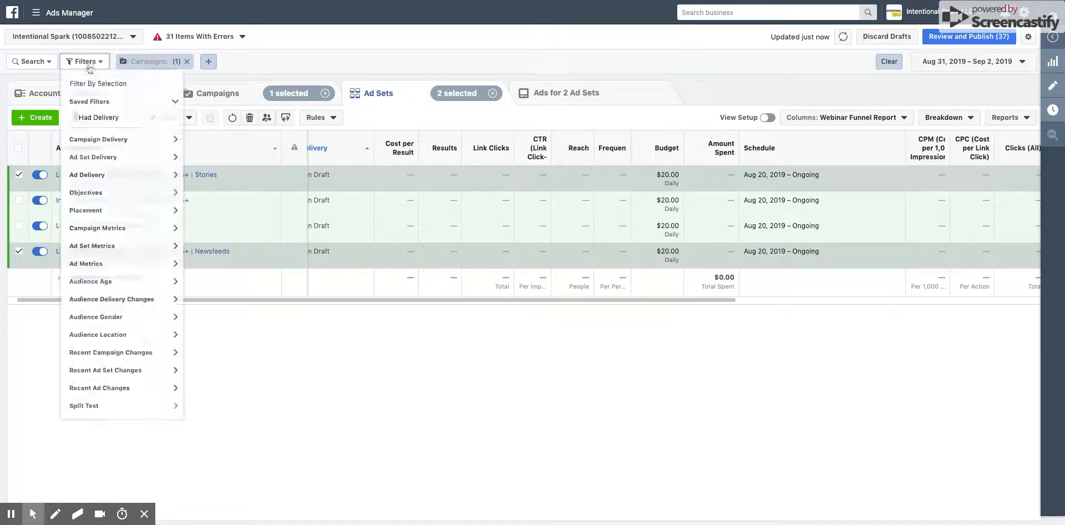
click(99, 85)
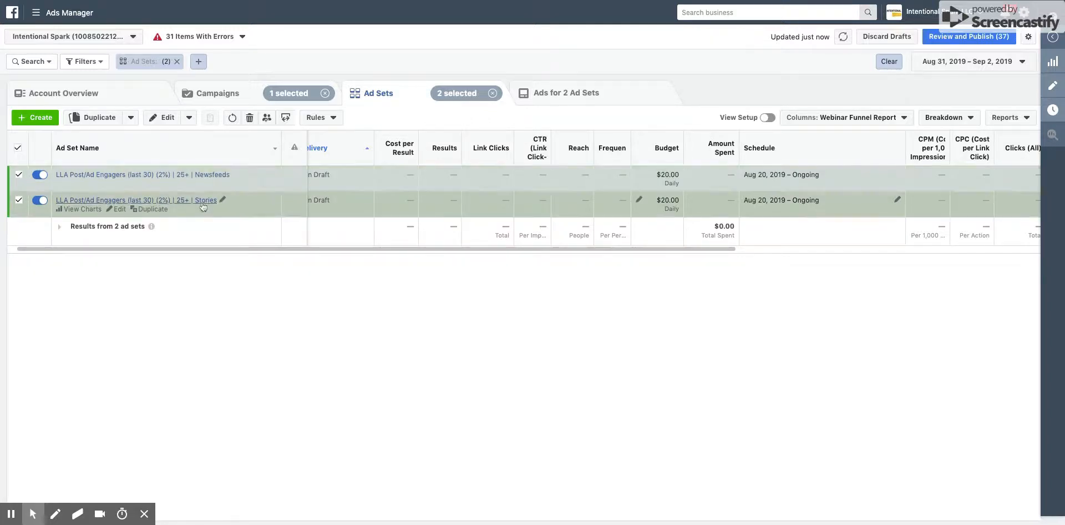
Remove the ad set filter and deselect the Newsfeeds and Stories ad sets
click(178, 62)
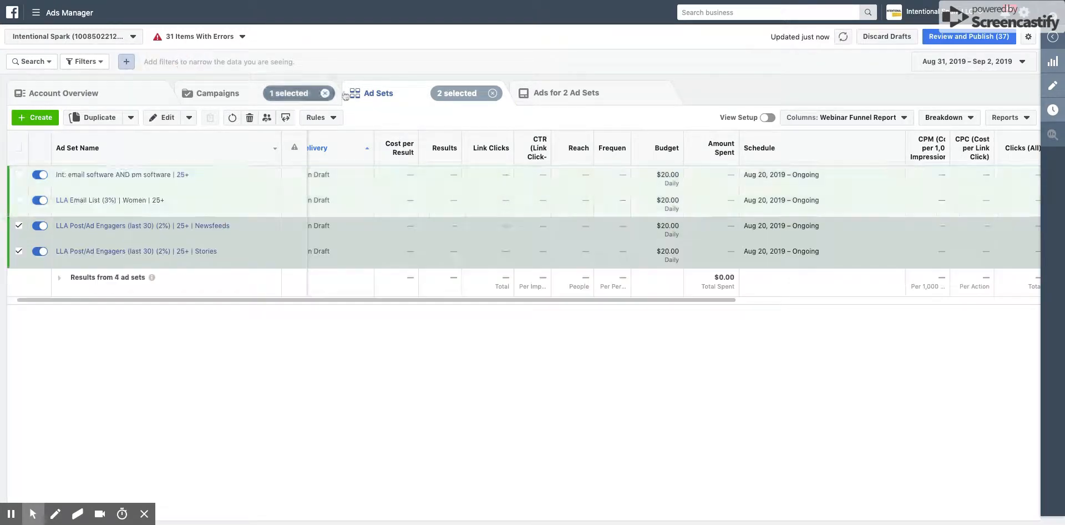
click(18, 225)
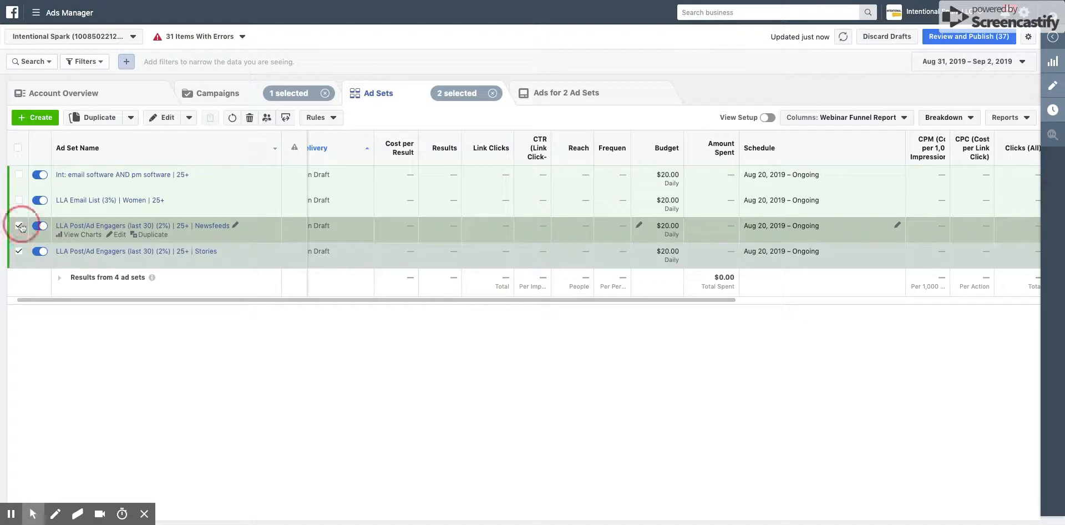
click(18, 251)
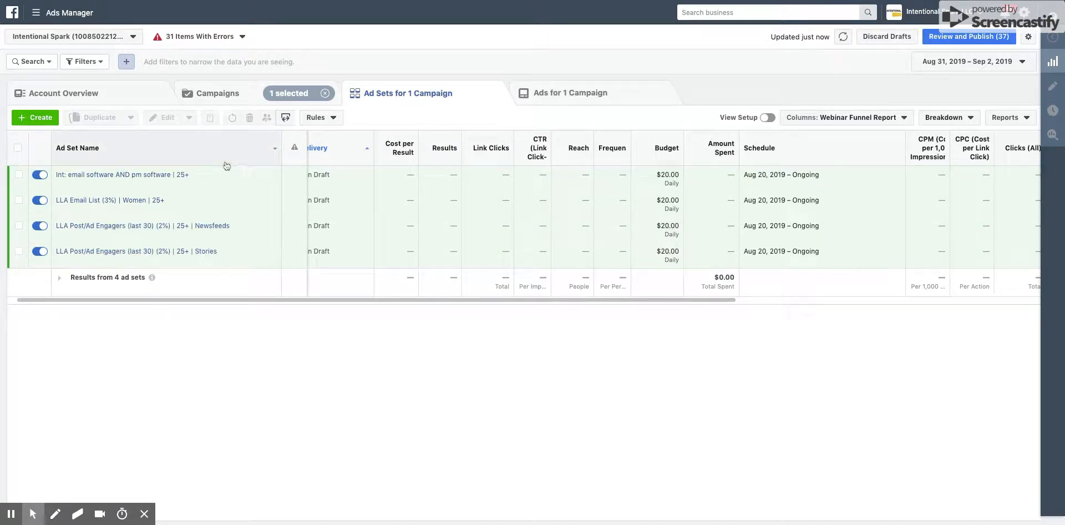
Open the campaign's ads and filter them to ad names containing copy1
click(555, 105)
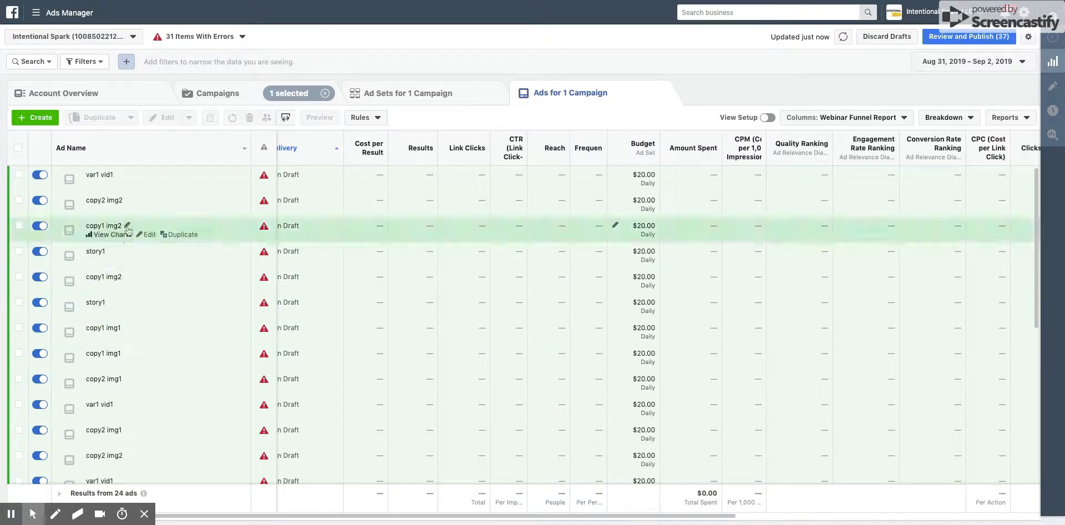
click(33, 61)
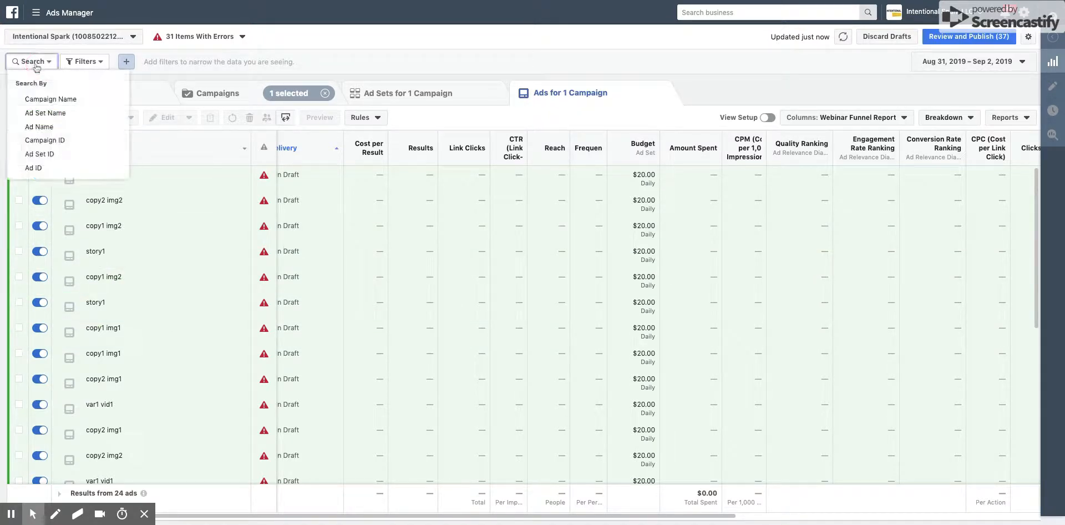
click(62, 131)
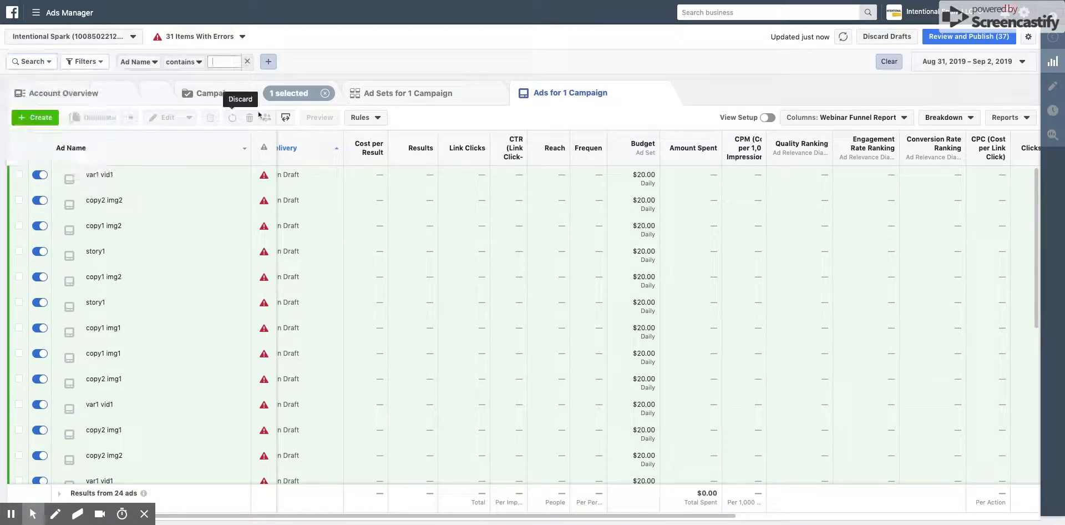
text(copy1)
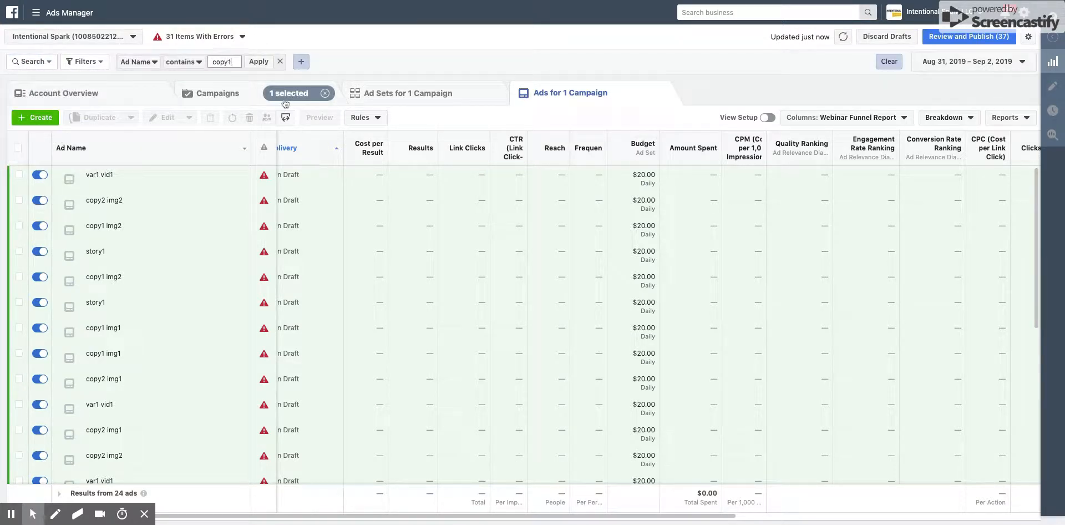
click(258, 62)
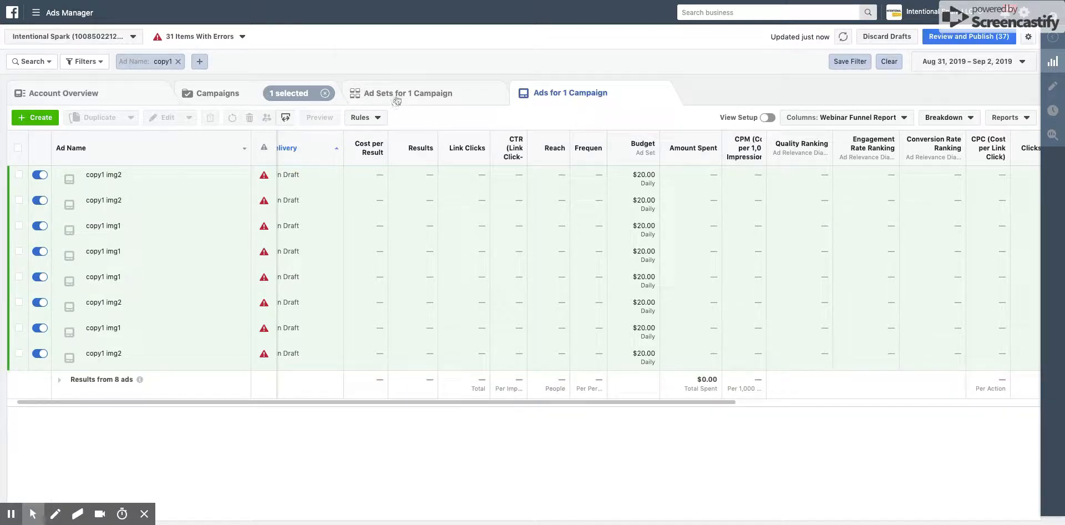
Select all the filtered copy1 ads, remove the ad name filter and look through the full ad list
click(17, 149)
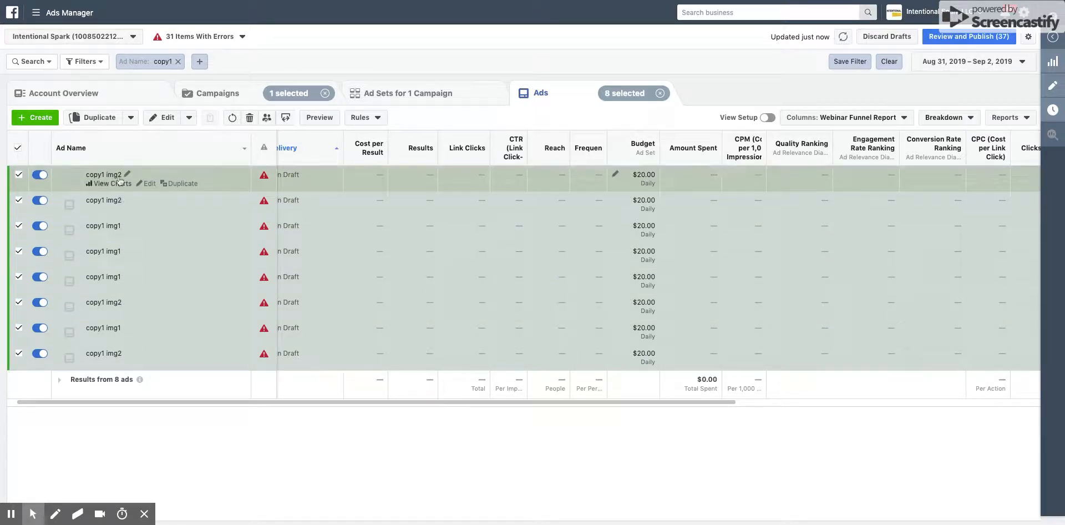
click(178, 62)
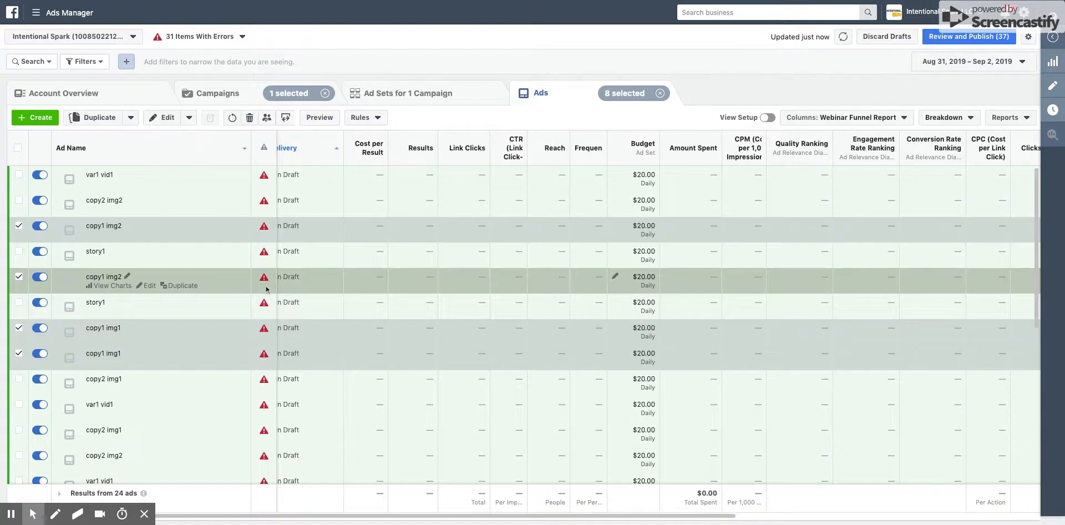
mouse_move(252, 281)
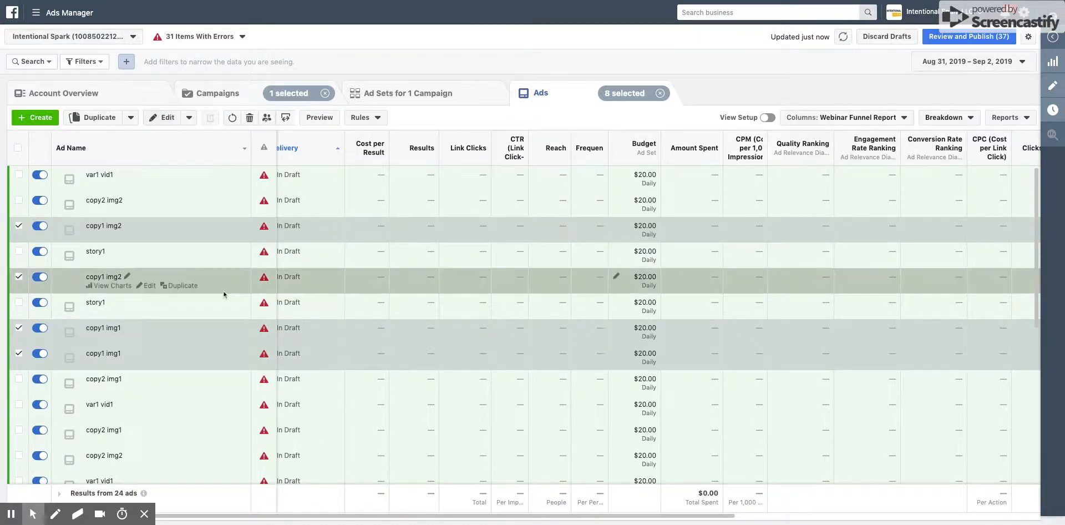
scroll(222, 290, down, 3)
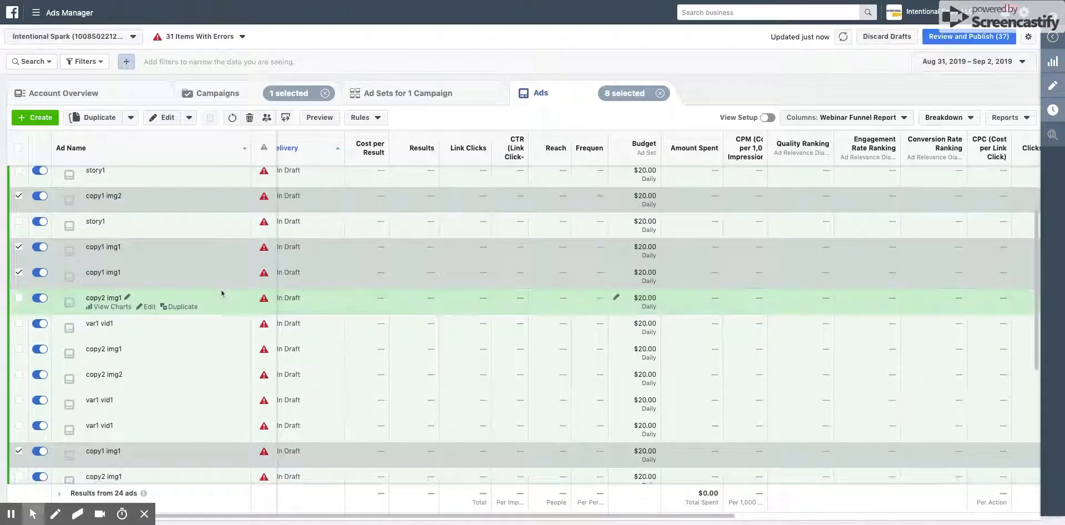
scroll(136, 402, down, 1)
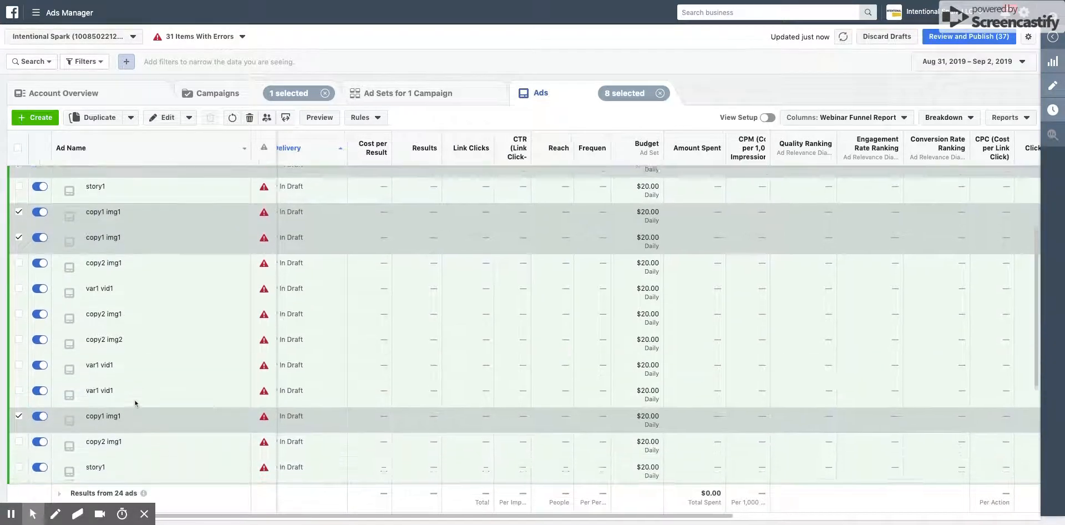
Return to the campaign's ad sets and examine the metric columns further along the table
click(368, 99)
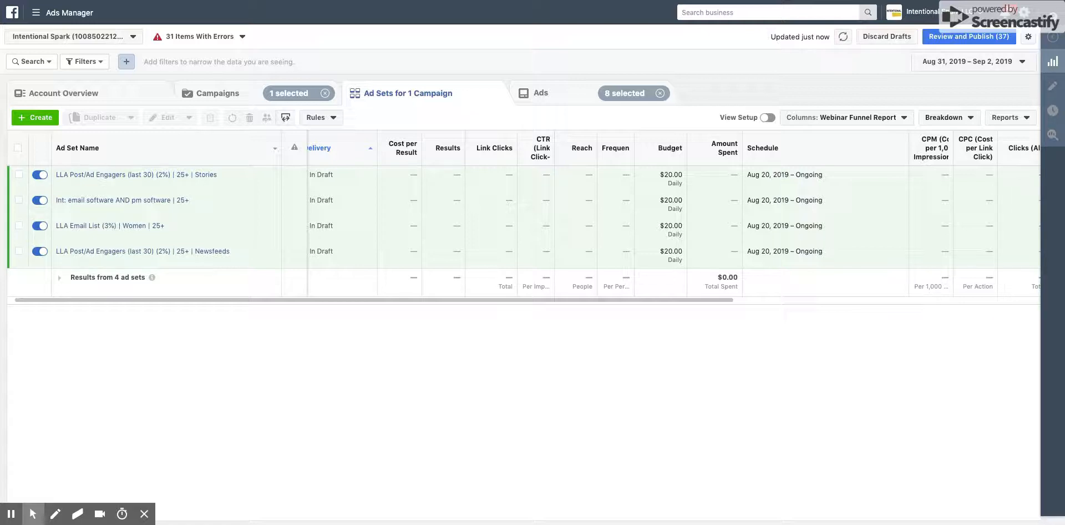
click(420, 300)
scroll(421, 300, right, 3)
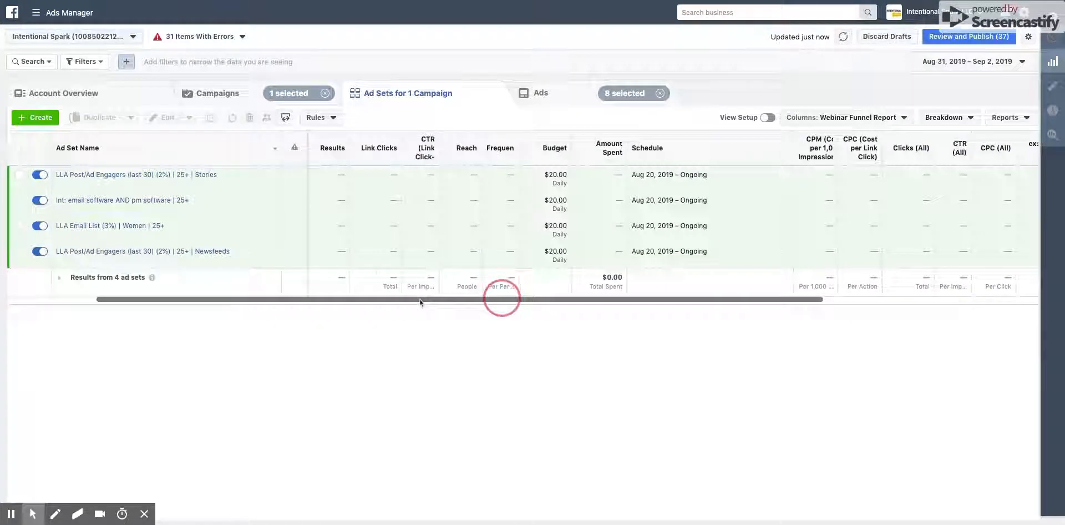